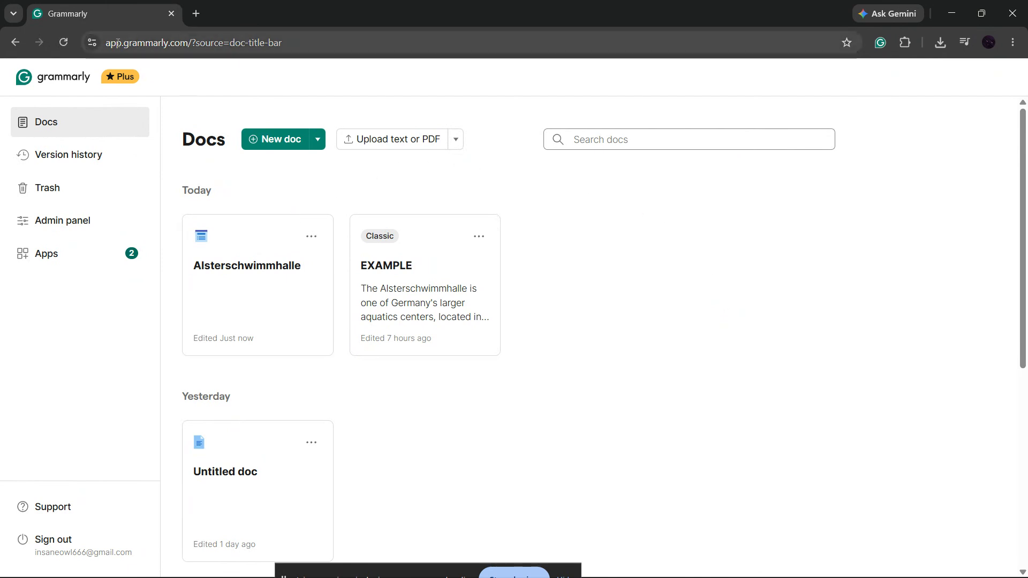
Open the Alsterschwimmhalle document and close the Fact Checker.
left_click_drag(106, 43, 188, 47)
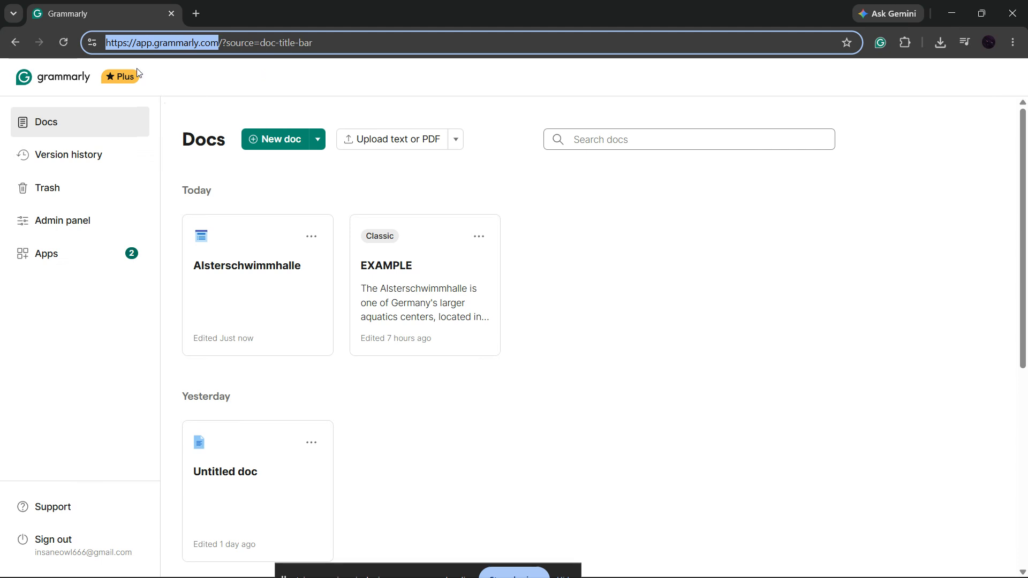
left_click(629, 352)
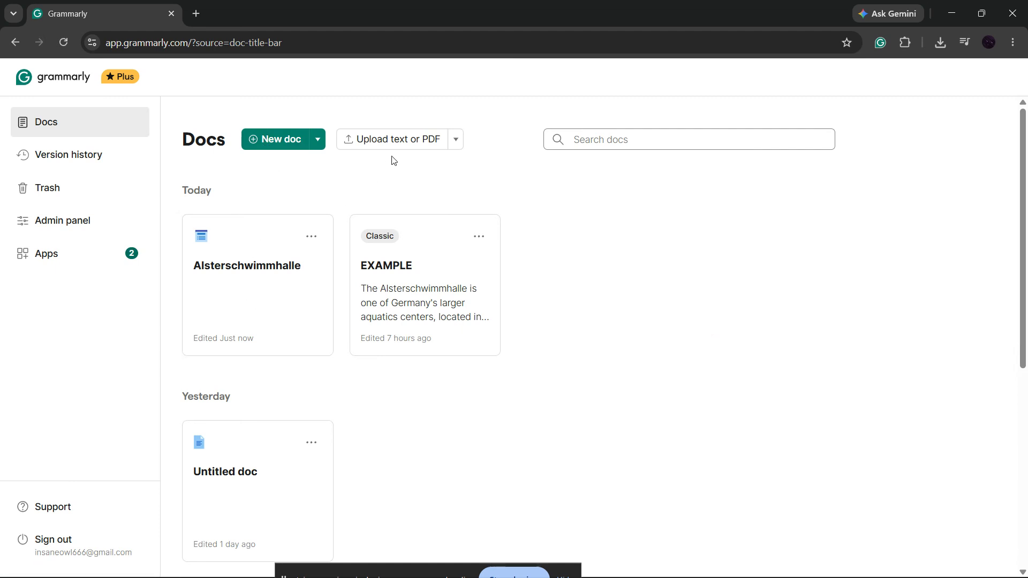
left_click(265, 256)
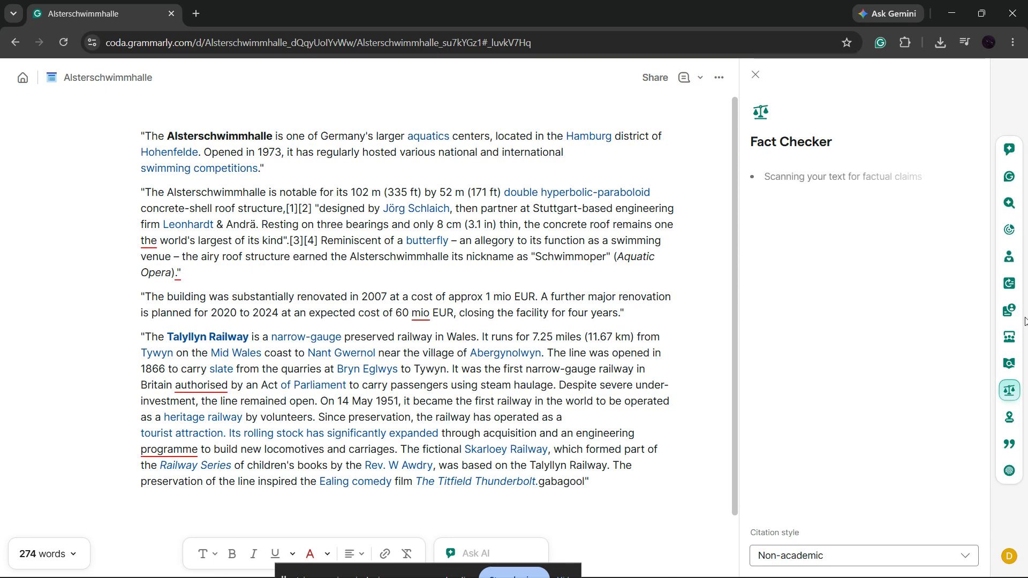
left_click(1011, 391)
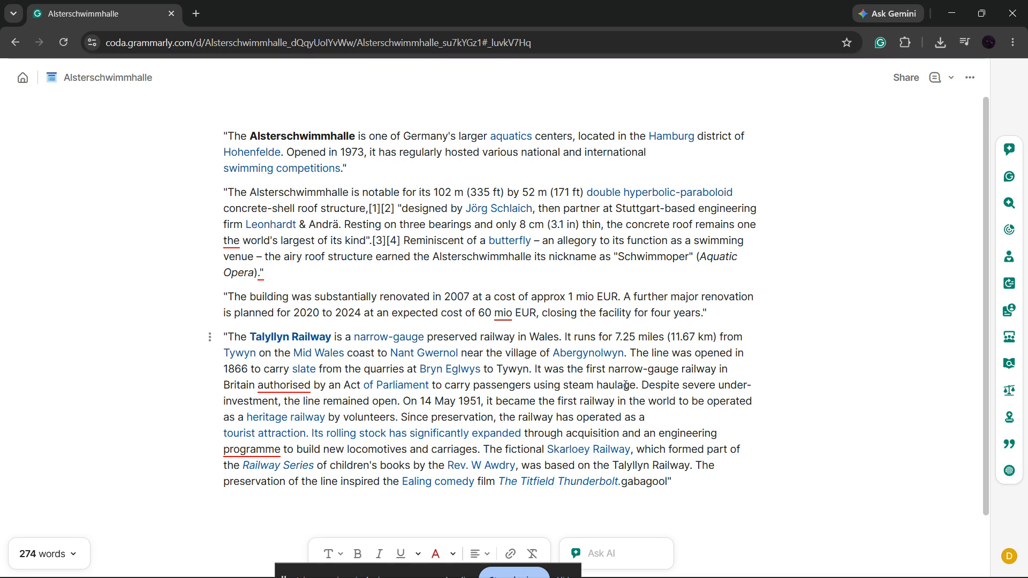
Proofread the document with Grammarly Proofreader and accept its suggested fixes for critical mistakes and for accuracy and clarity.
left_click(1009, 177)
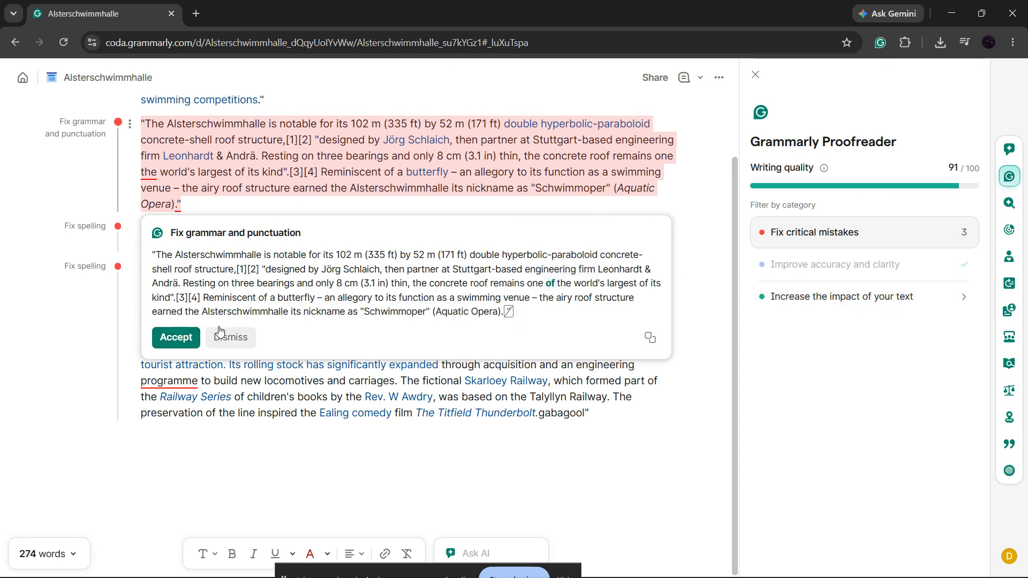
left_click(181, 336)
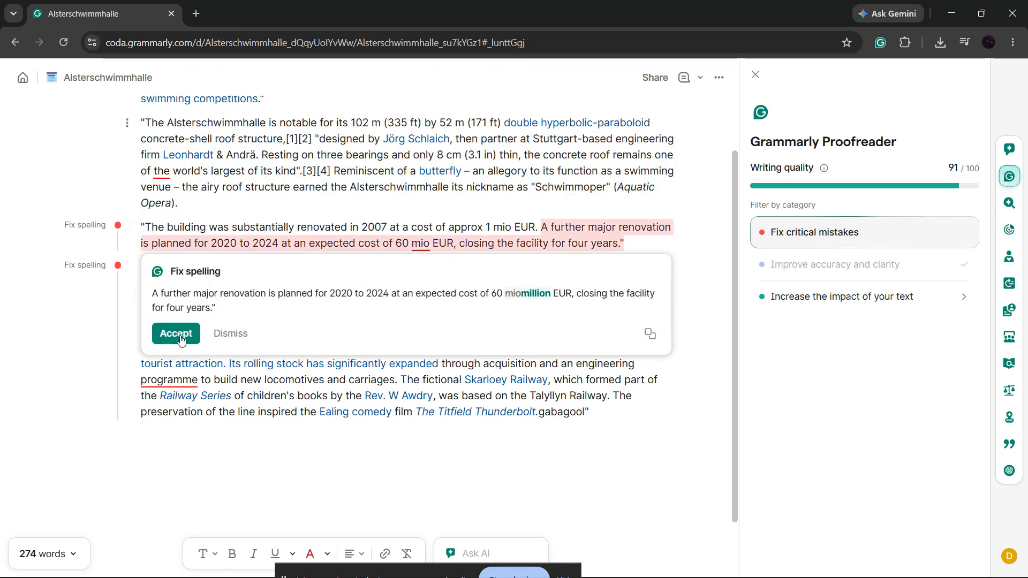
left_click(175, 395)
left_click(178, 435)
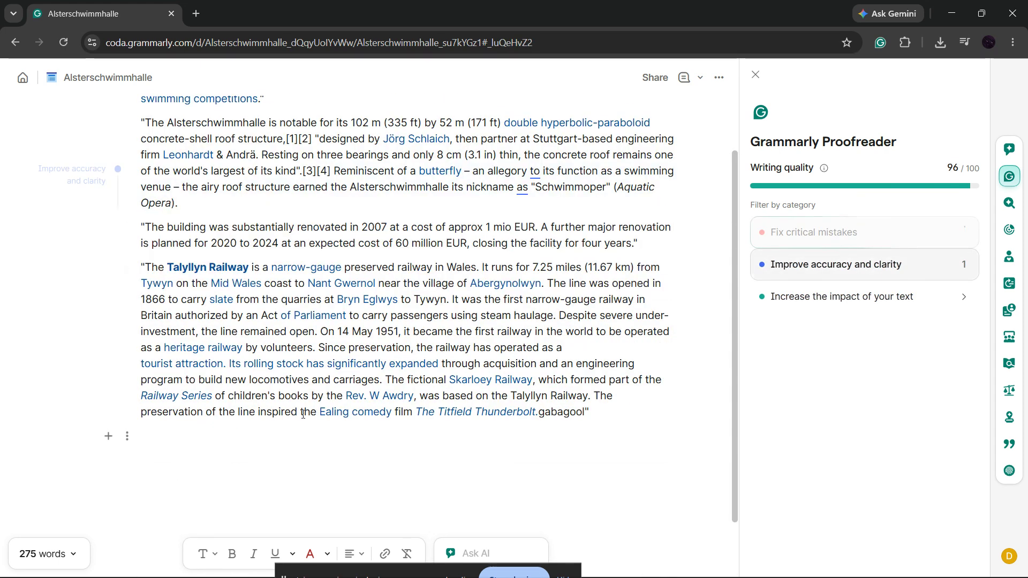
left_click(174, 290)
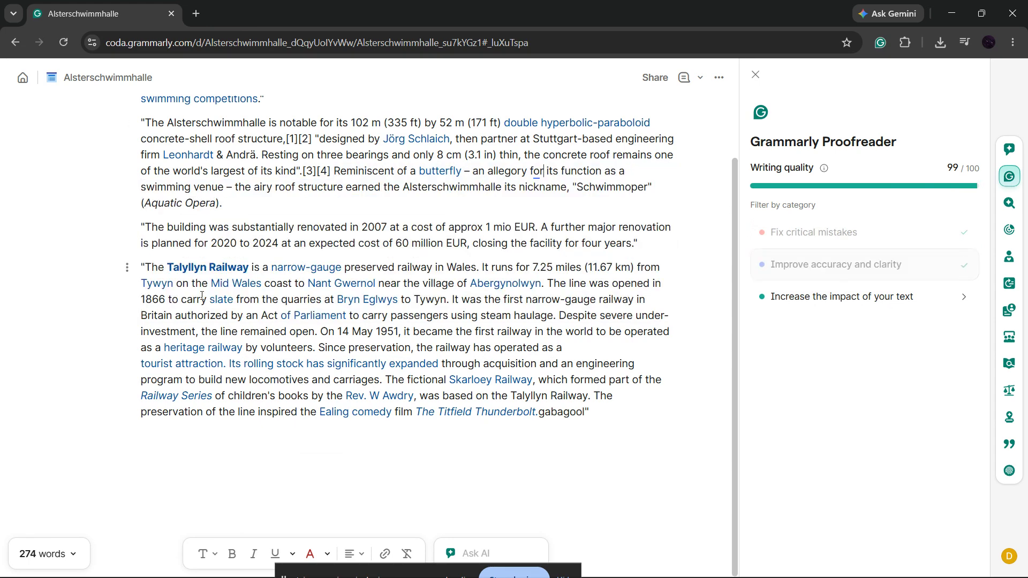
Accept the smoother-transition suggestions for the roof, renovation and Talyllyn Railway paragraphs to increase the text's impact.
left_click(814, 297)
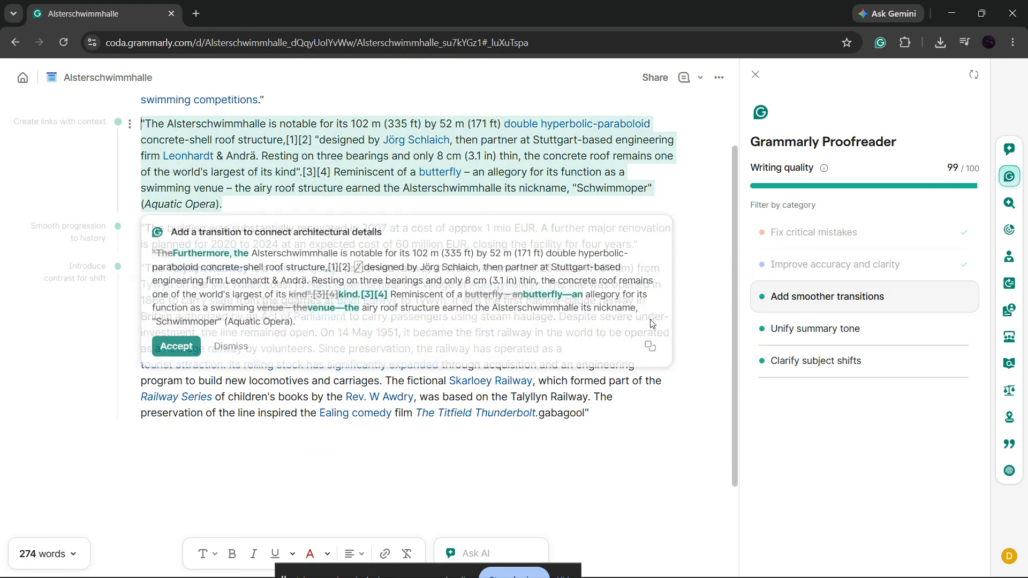
left_click(176, 346)
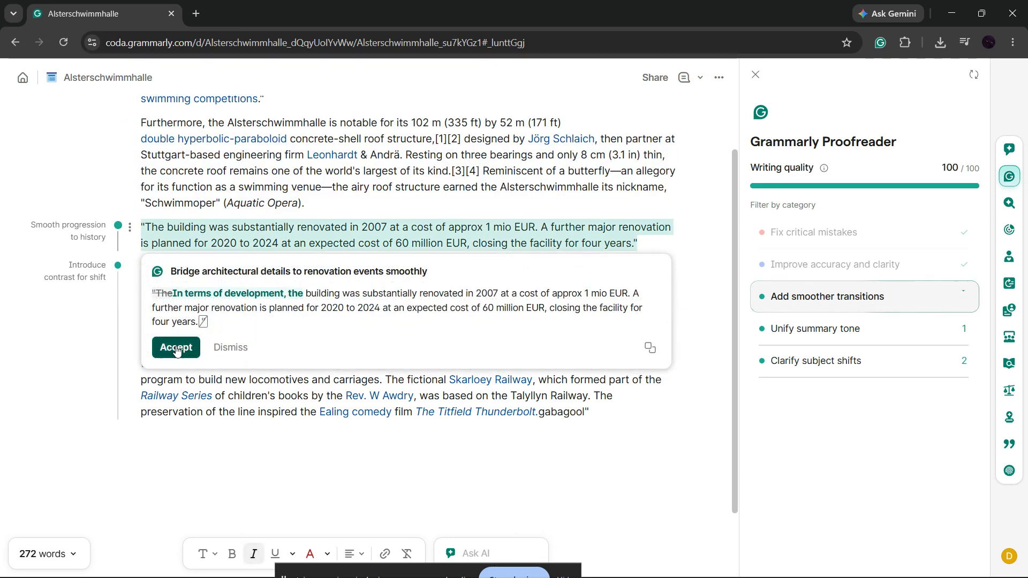
left_click(176, 348)
left_click(172, 432)
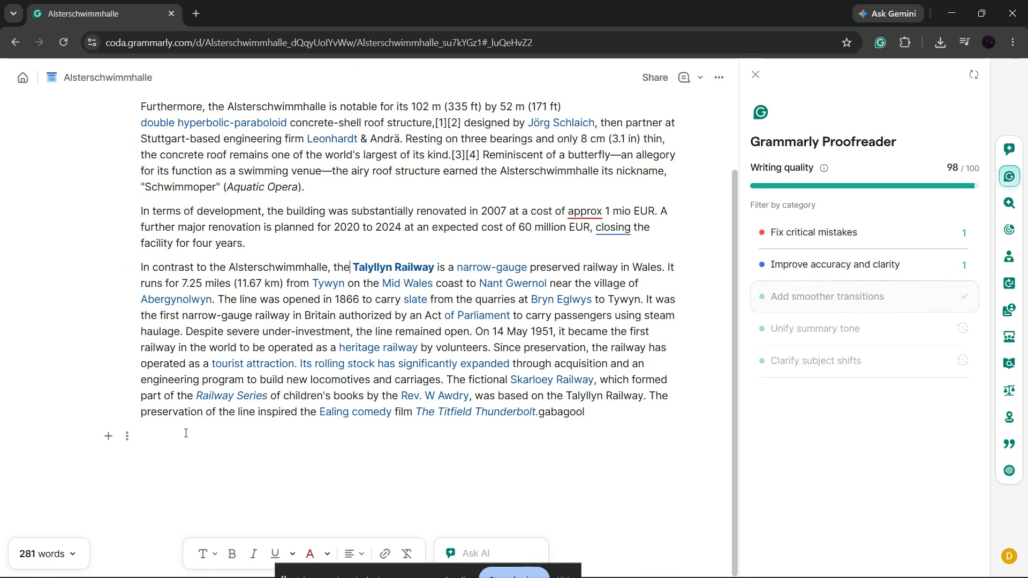
scroll(535, 385, "up", 2)
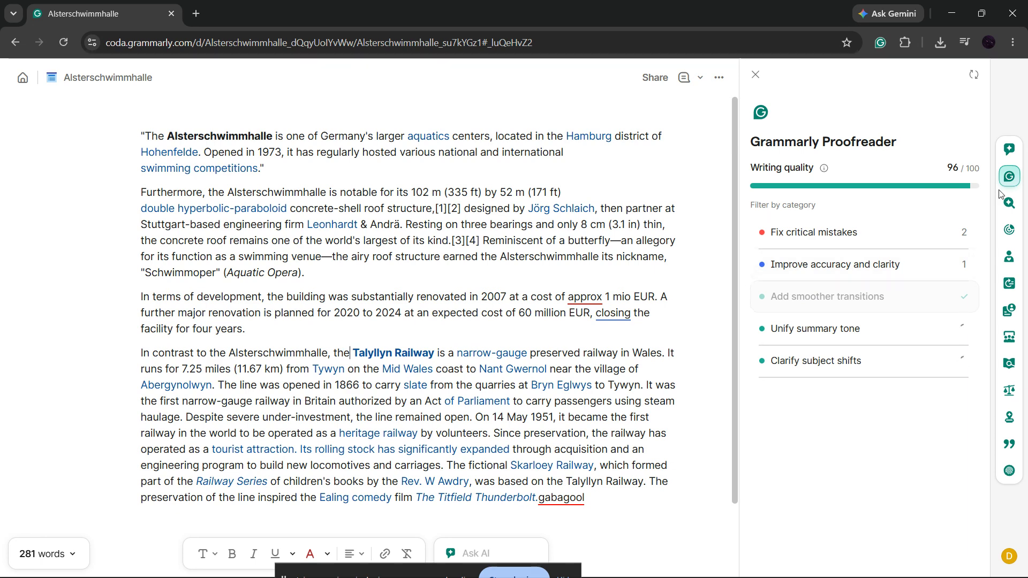
Ask AI Chat to "rewrite" the whole selected document text and accept its clearer version of the roof paragraph.
mouse_move(1010, 206)
left_click(1008, 230)
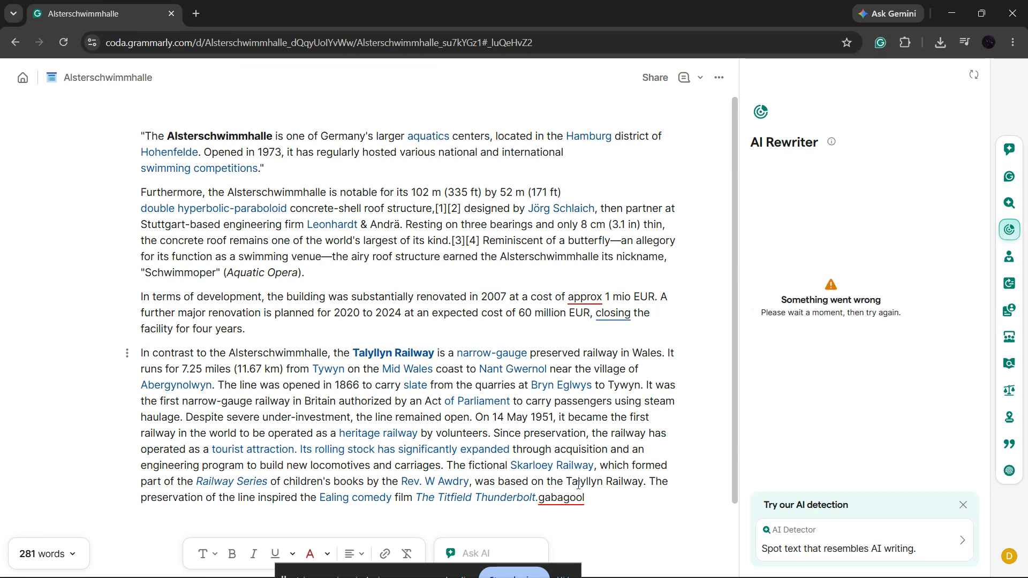
left_click_drag(585, 499, 138, 133)
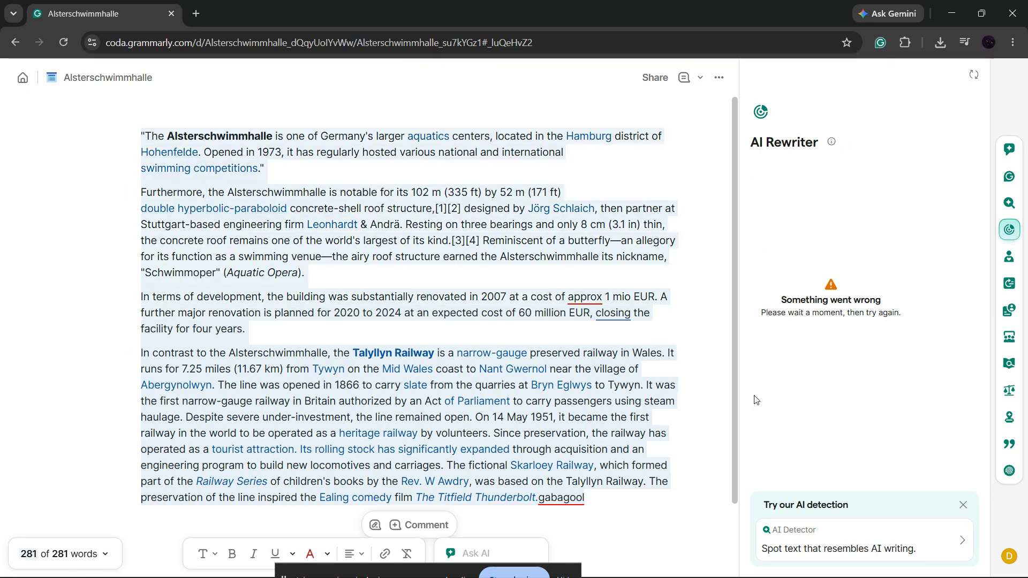
left_click(996, 154)
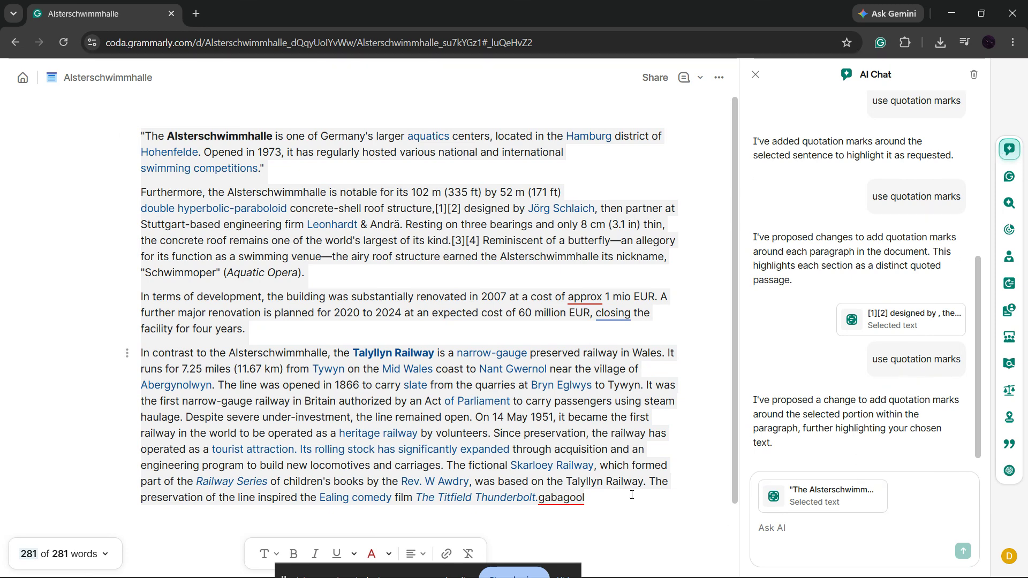
type("rewrite")
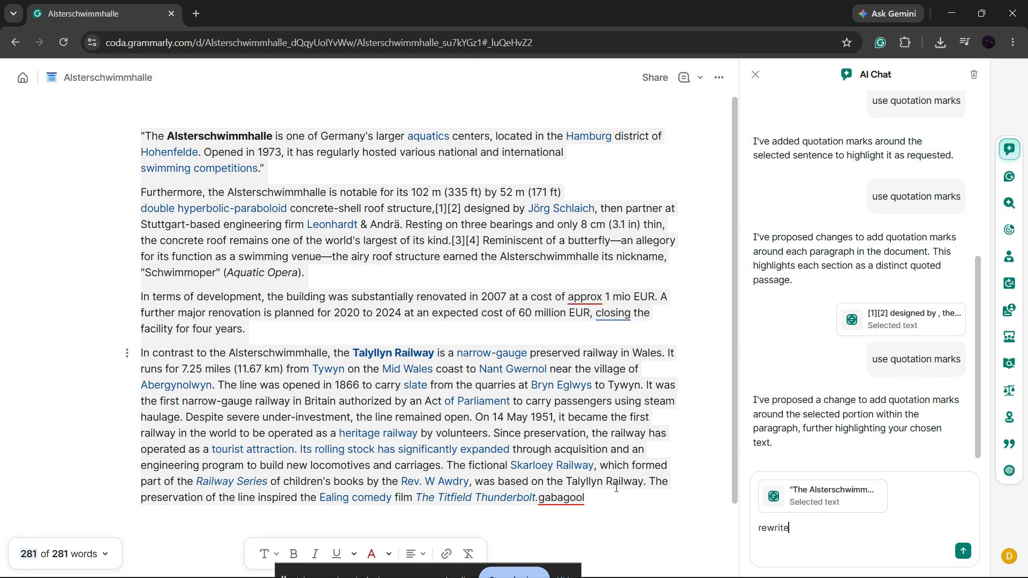
key("Return")
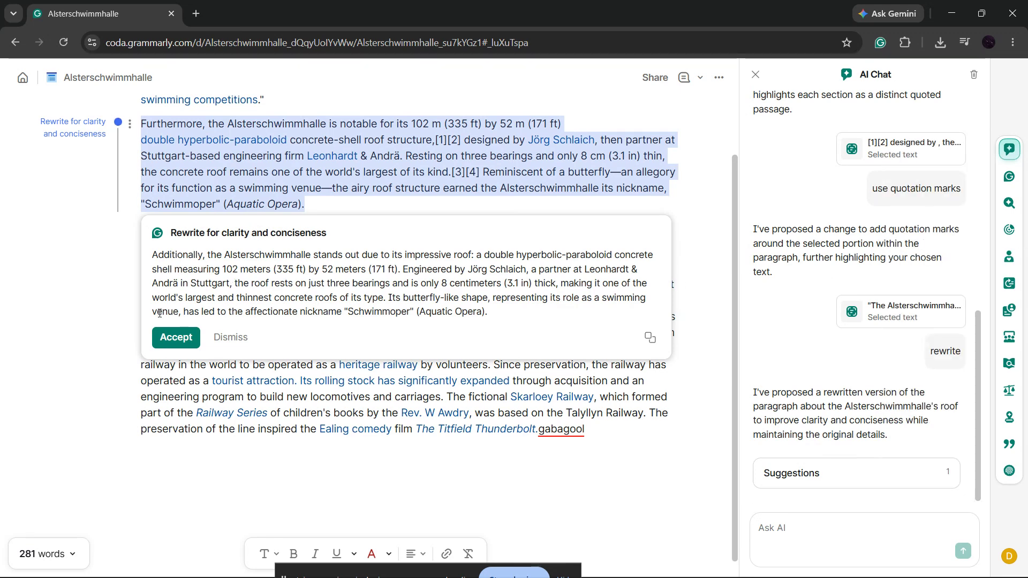
left_click(176, 337)
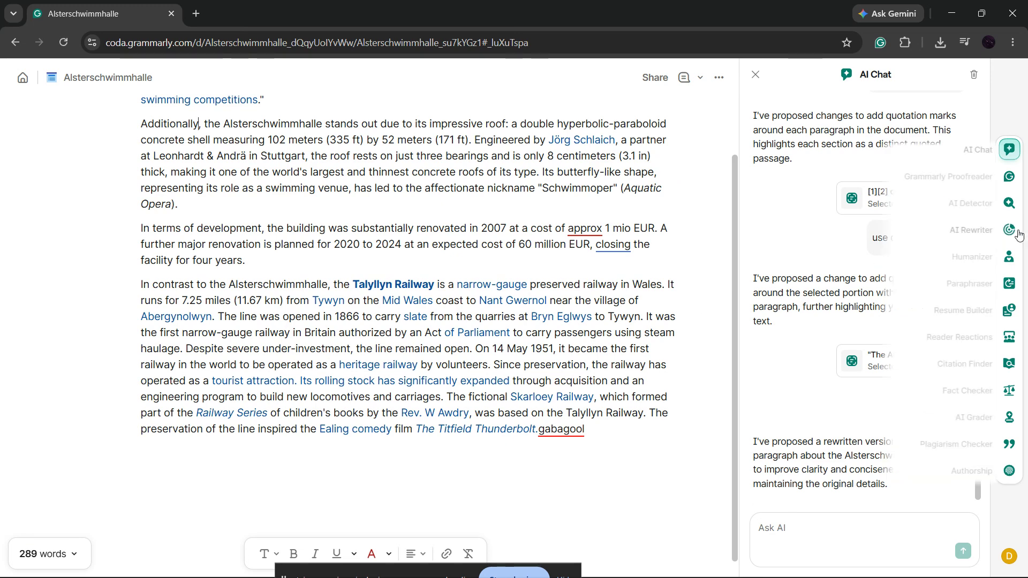
Look over the Humanizer voices and review the Reader Reactions feedback from a course instructor's perspective.
left_click(1010, 259)
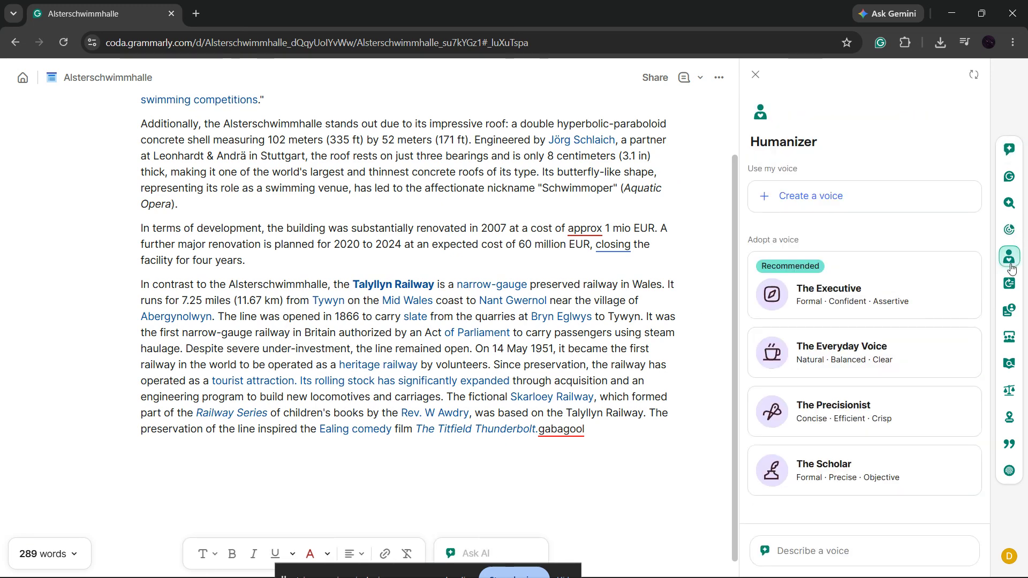
left_click(1009, 338)
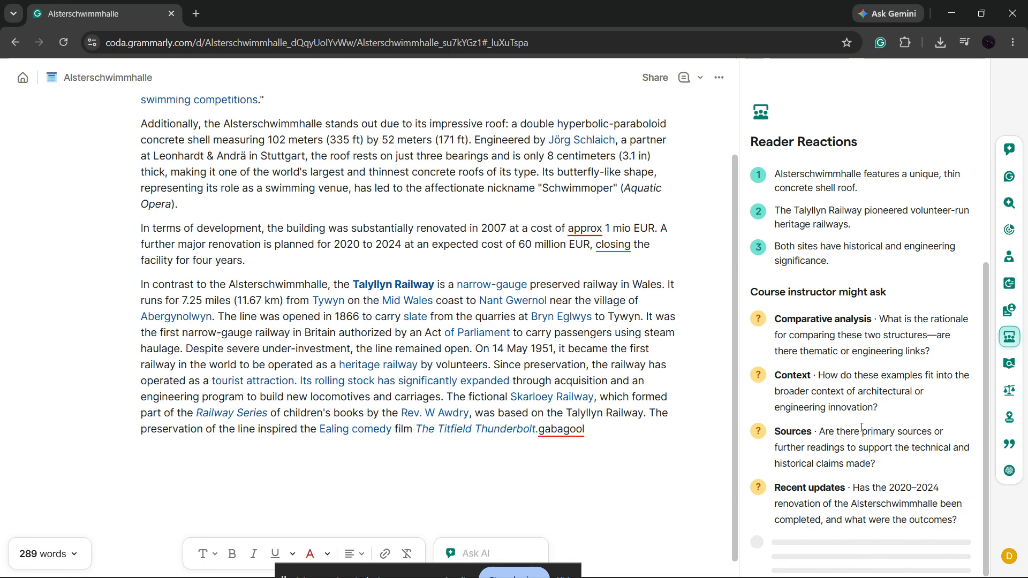
scroll(862, 427, "up", 3)
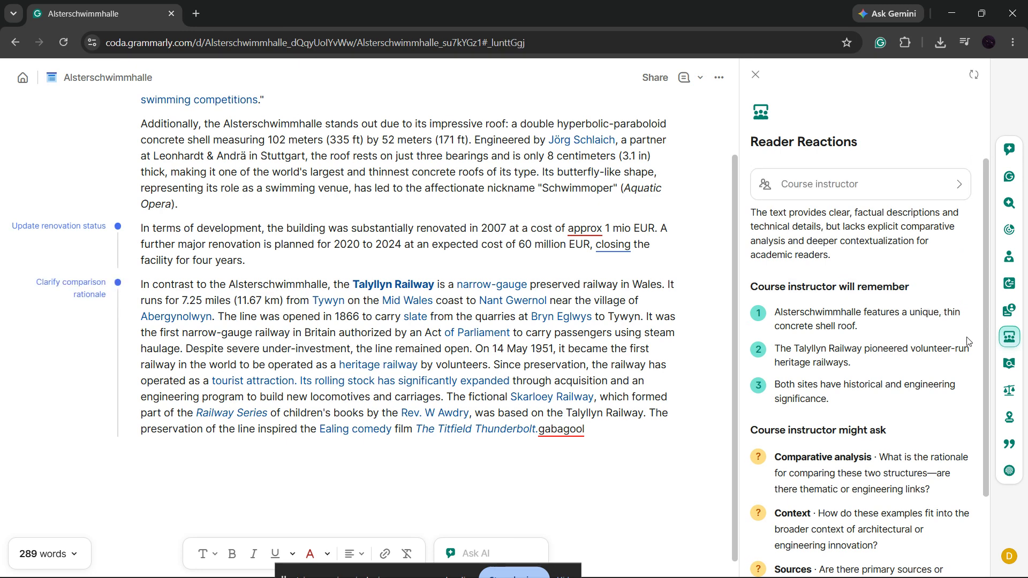
mouse_move(1006, 348)
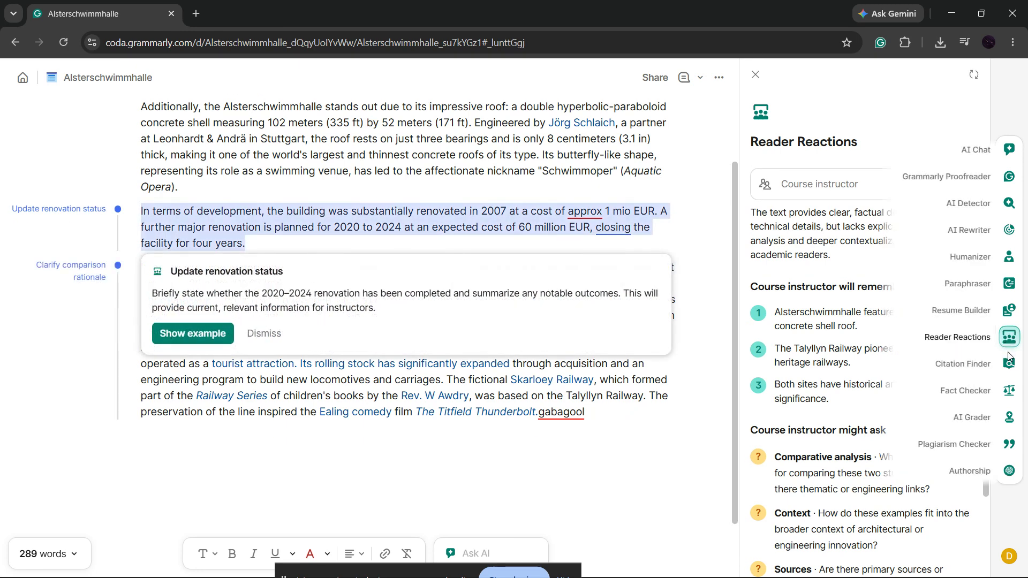
Run the Fact Checker on the document and set its citation style to APA.
left_click(1010, 391)
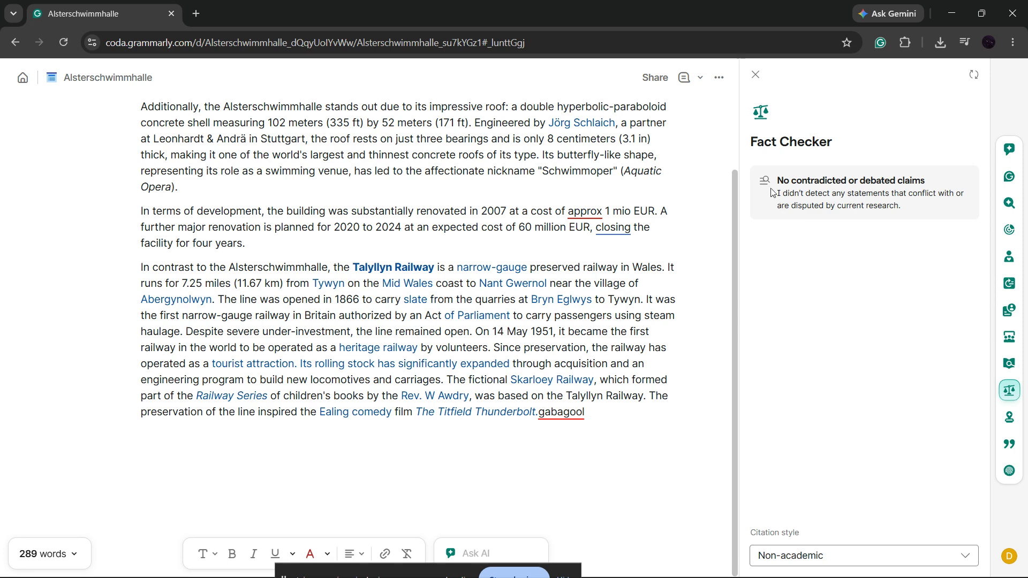
left_click_drag(781, 182, 922, 190)
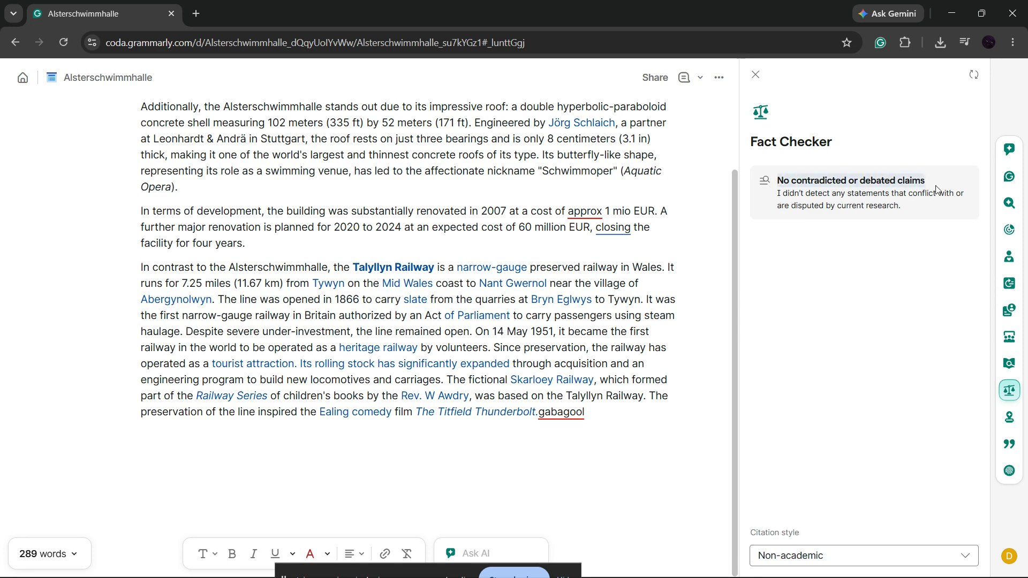
left_click(892, 285)
left_click(882, 555)
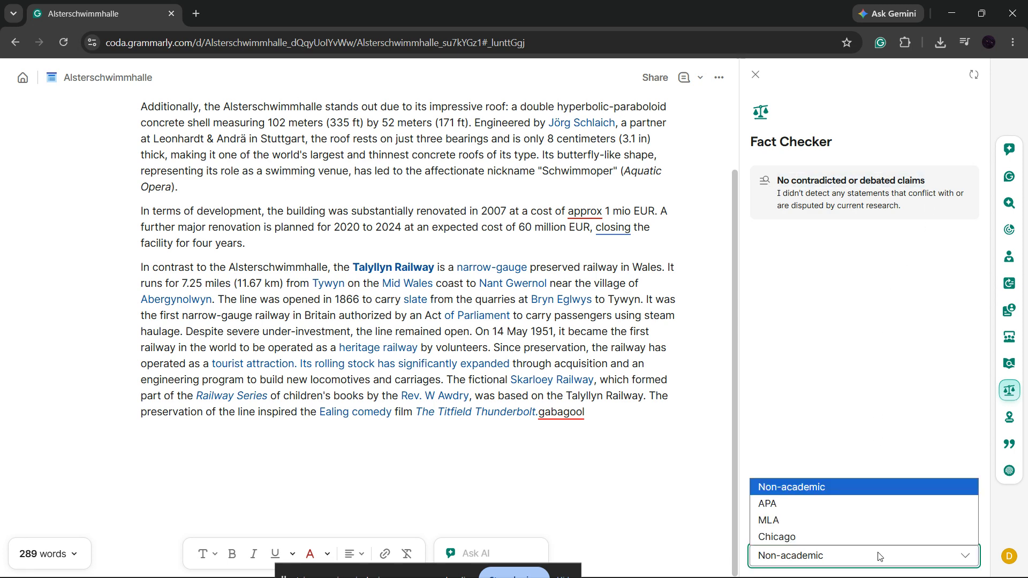
left_click(874, 507)
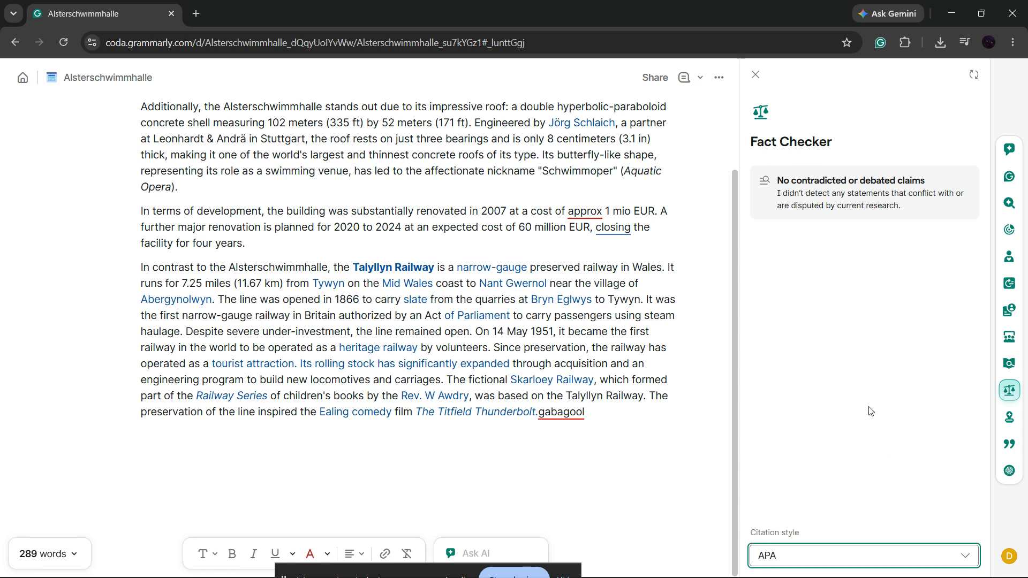
left_click(863, 461)
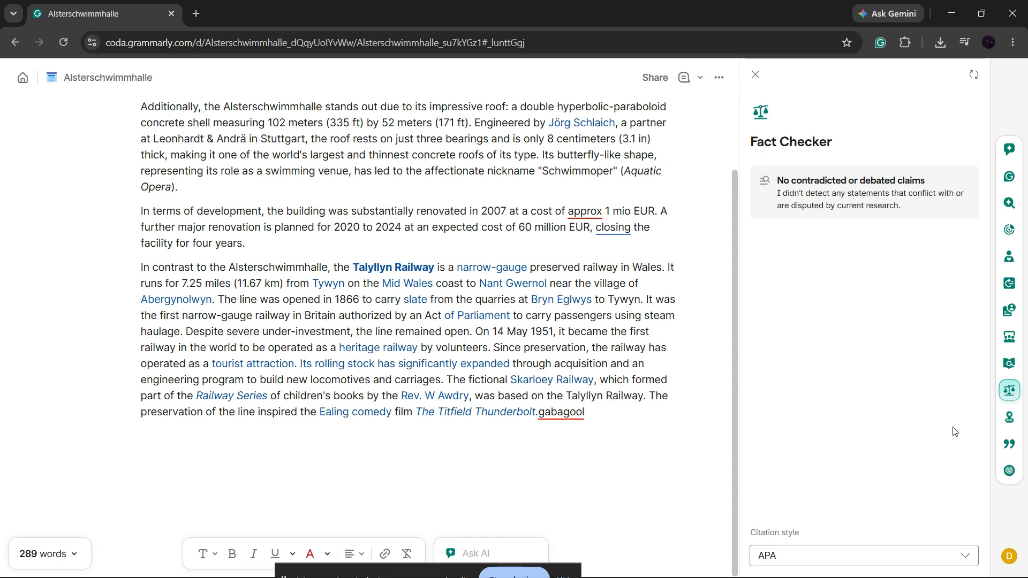
Run the AI Detector on the document to check for passages that resemble AI text.
mouse_move(1008, 423)
mouse_move(1016, 406)
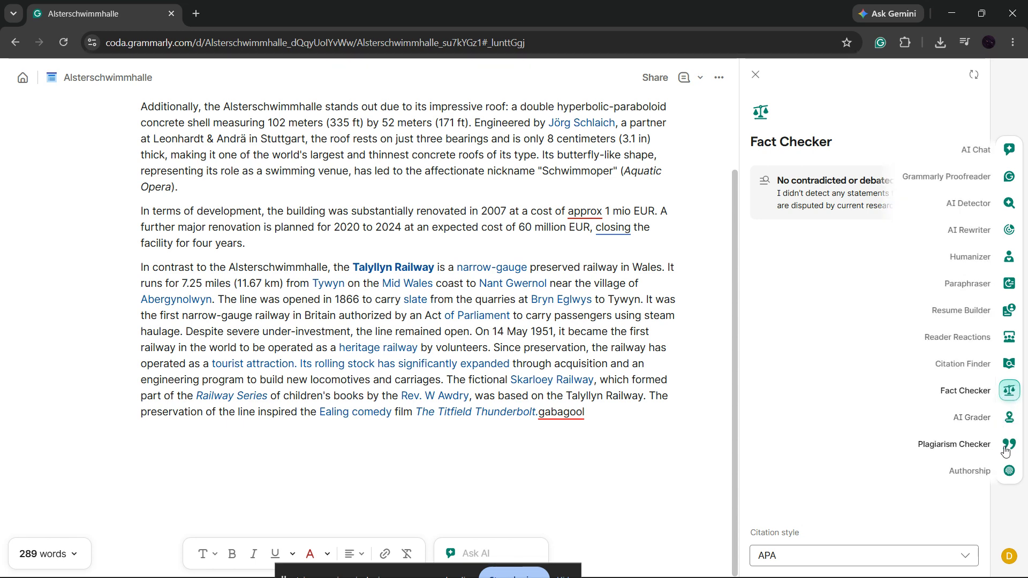
left_click(1008, 206)
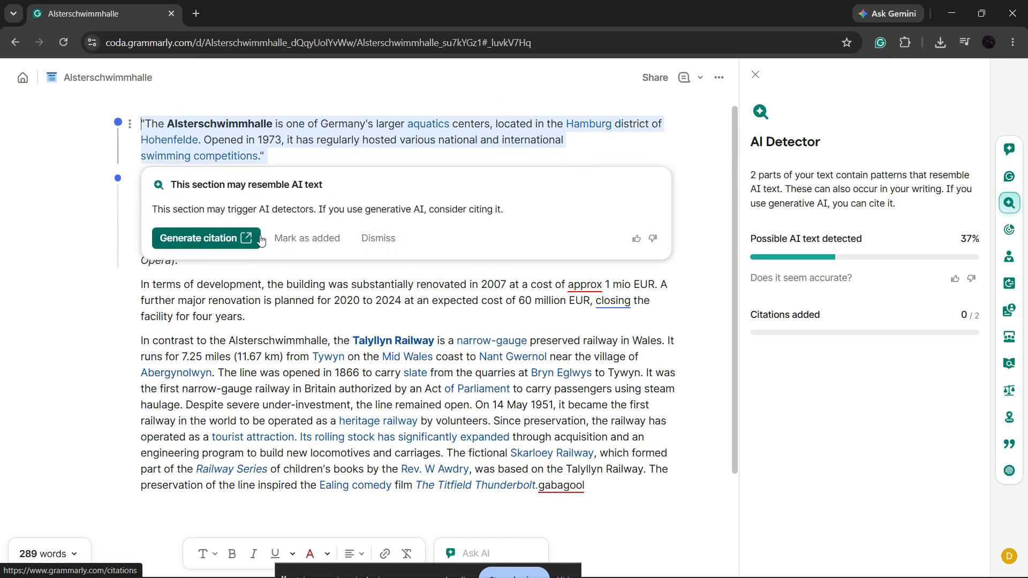
Check the document for plagiarism and view its Authorship breakdown of typed, copied and AI-generated text.
left_click(1009, 443)
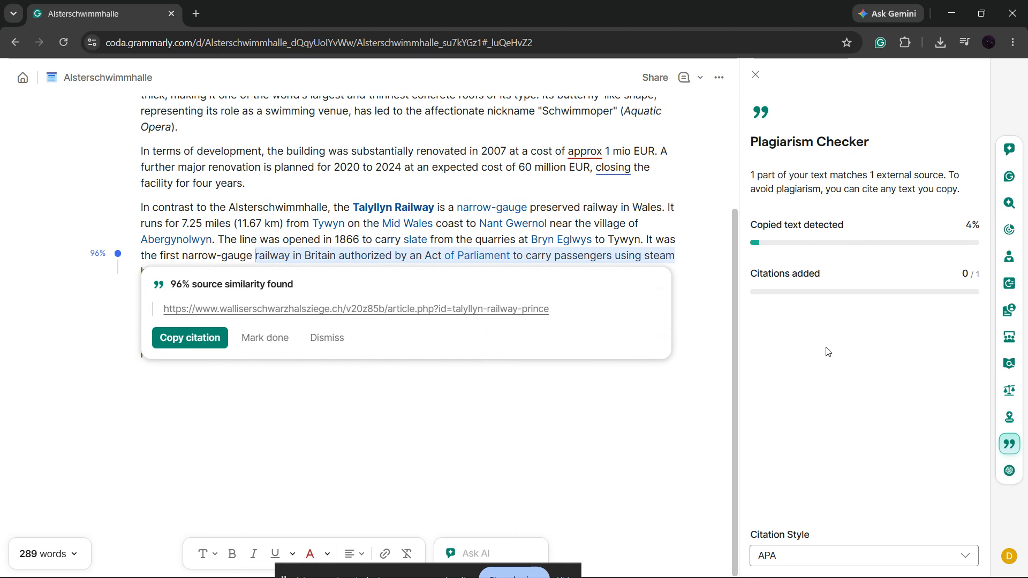
left_click_drag(876, 148, 749, 148)
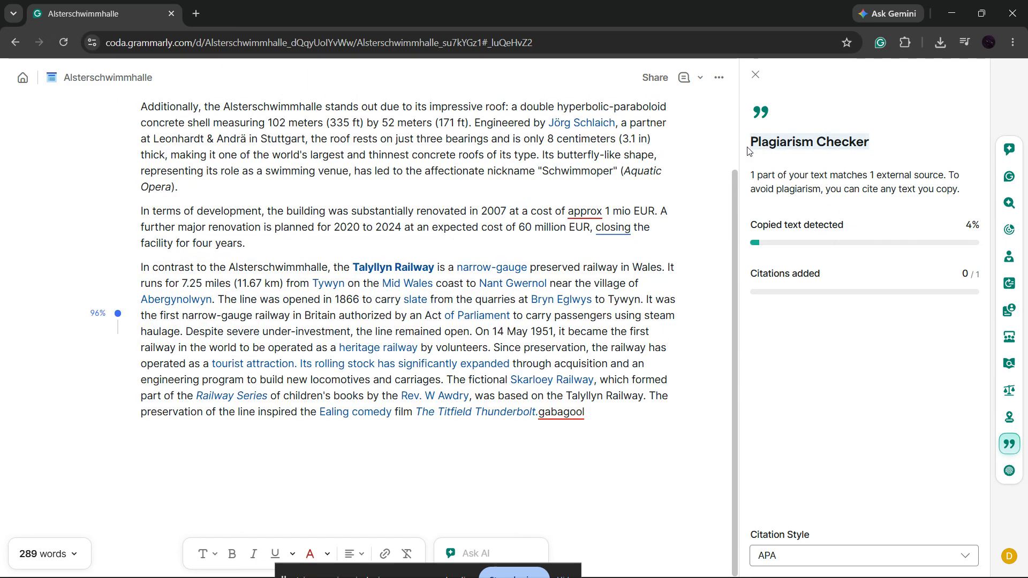
left_click(872, 333)
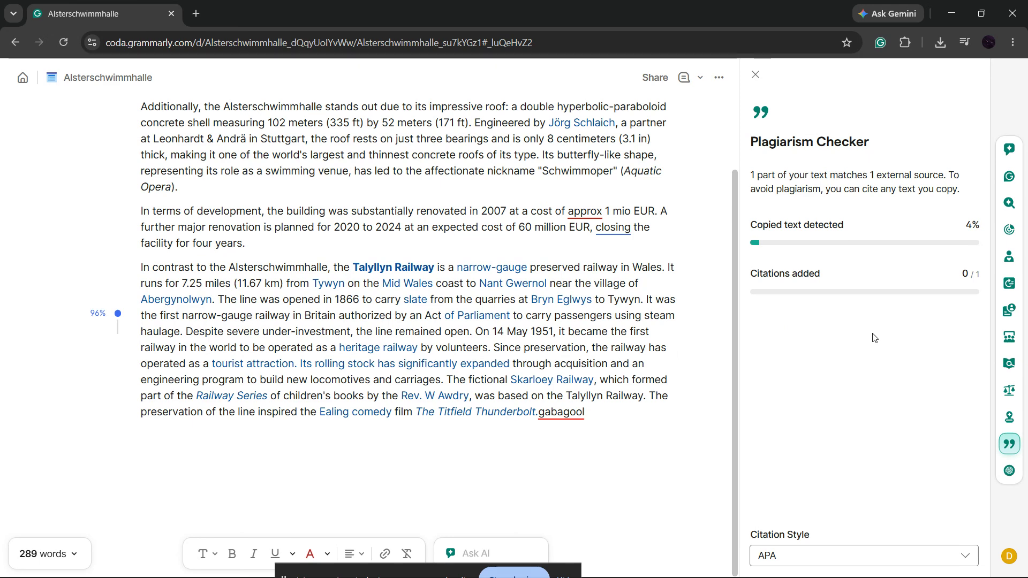
scroll(641, 397, "up", 2)
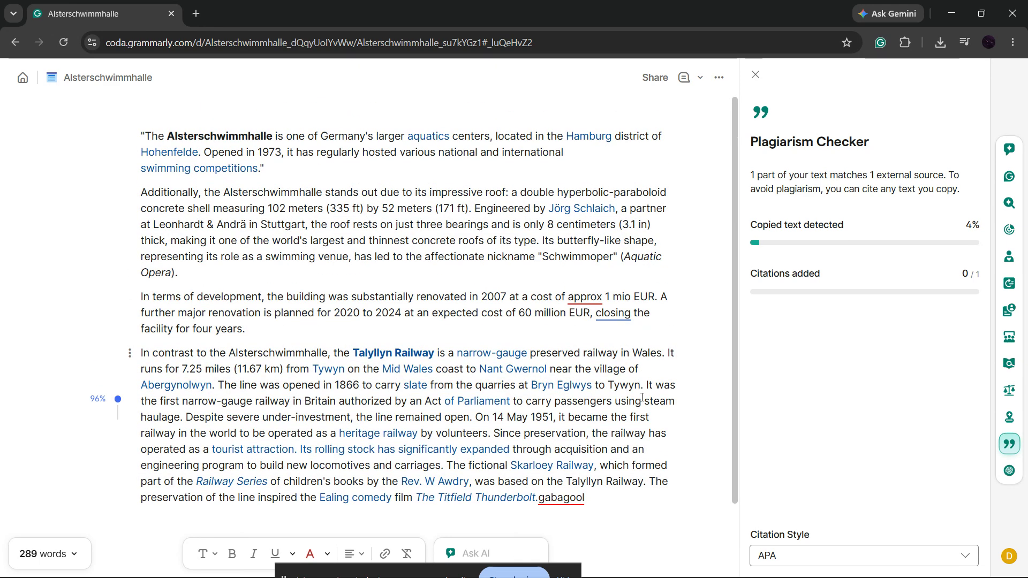
left_click(1009, 472)
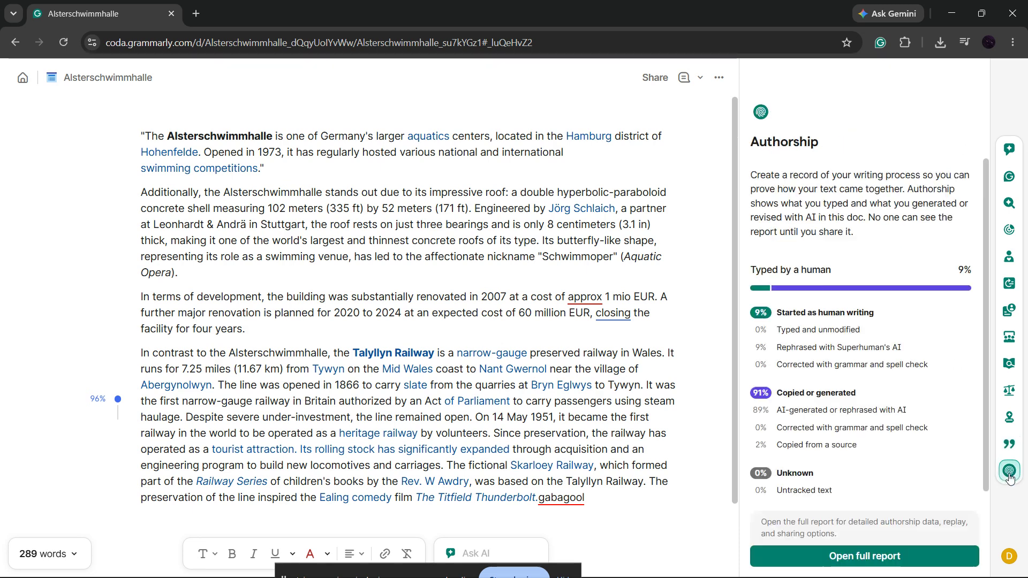